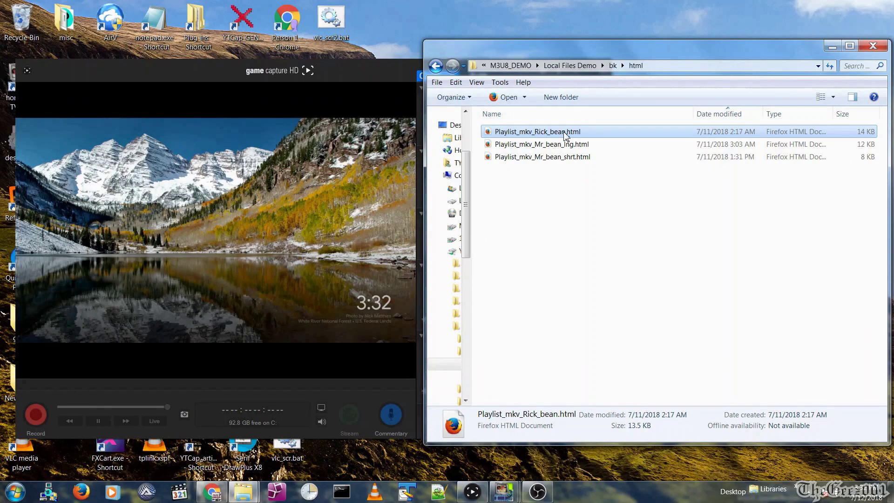
# - Open Playlist_mkv_Rick_bean.html with Google Chrome
pyautogui.rightClick(565, 135)
pyautogui.moveTo(629, 164)
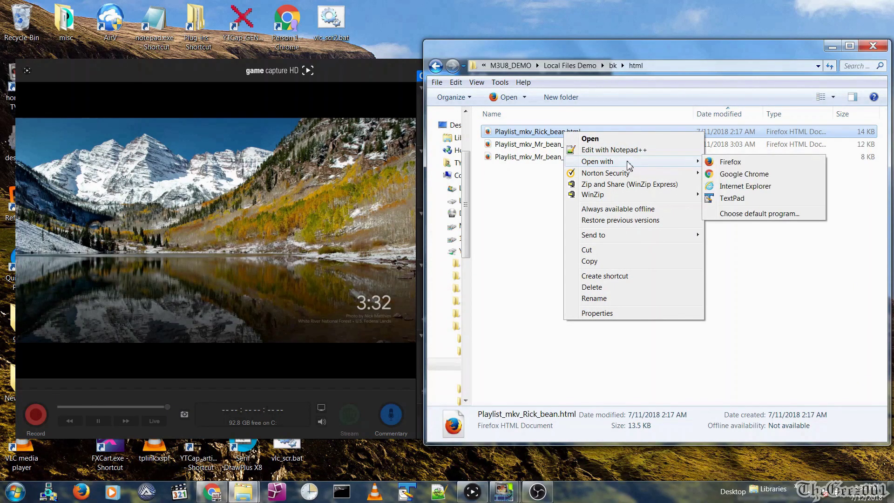
pyautogui.click(735, 177)
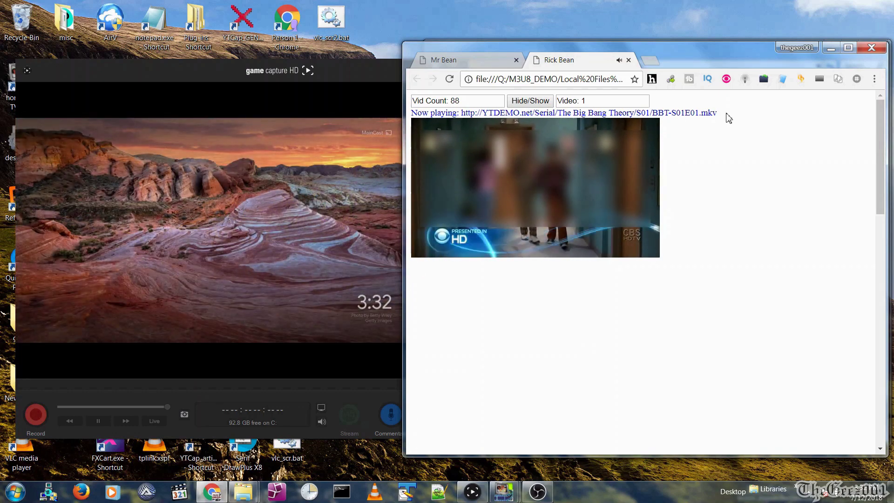
# - Show the playlist's video links and play BB-S03E18.mkv from The Big Bang Theory
pyautogui.moveTo(469, 258)
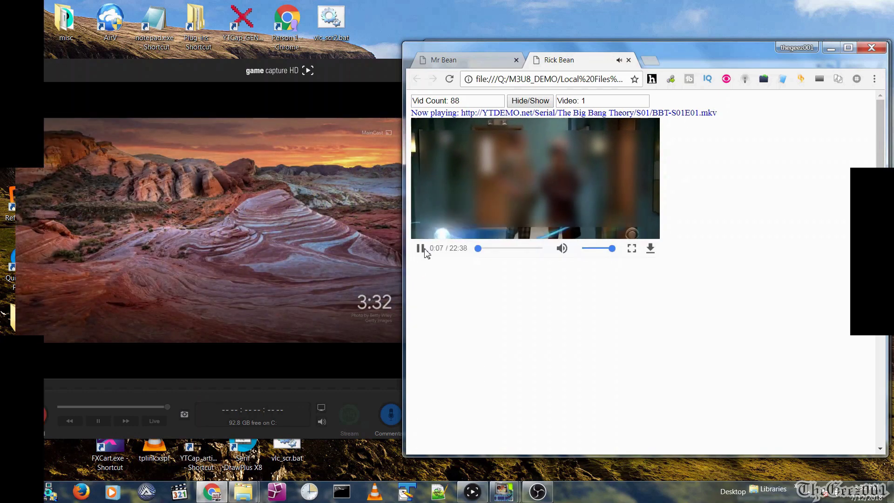
pyautogui.click(529, 100)
pyautogui.moveTo(875, 150); pyautogui.dragTo(866, 442)
pyautogui.click(507, 446)
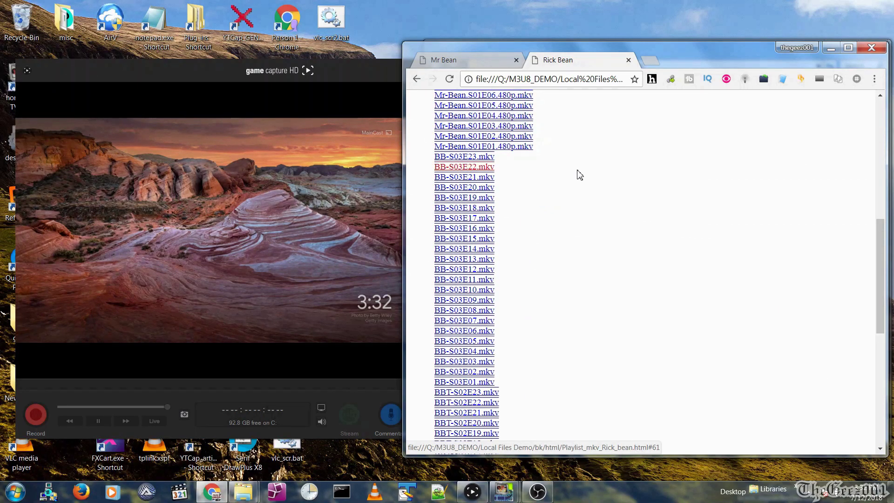
pyautogui.click(878, 112)
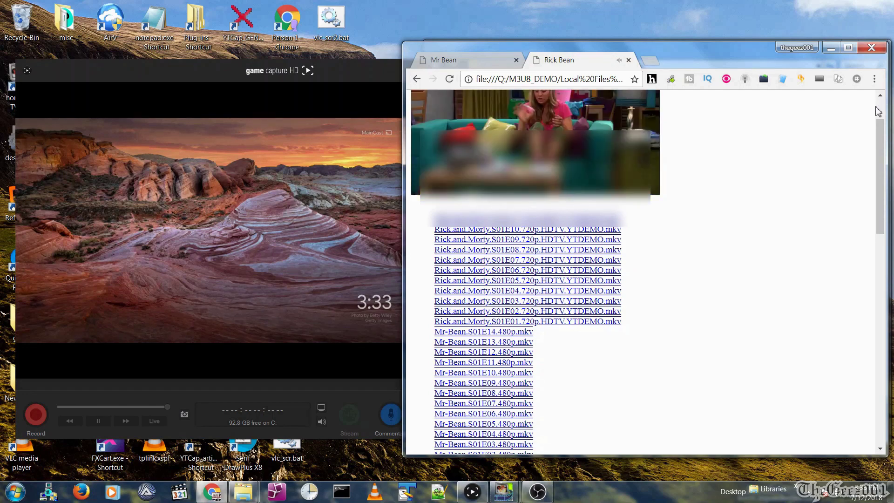
# - Play Rick.and.Morty.S01E02.720p.HDTV.YTDEMO.mkv from the playlist
pyautogui.scroll(-2, 859, 168)
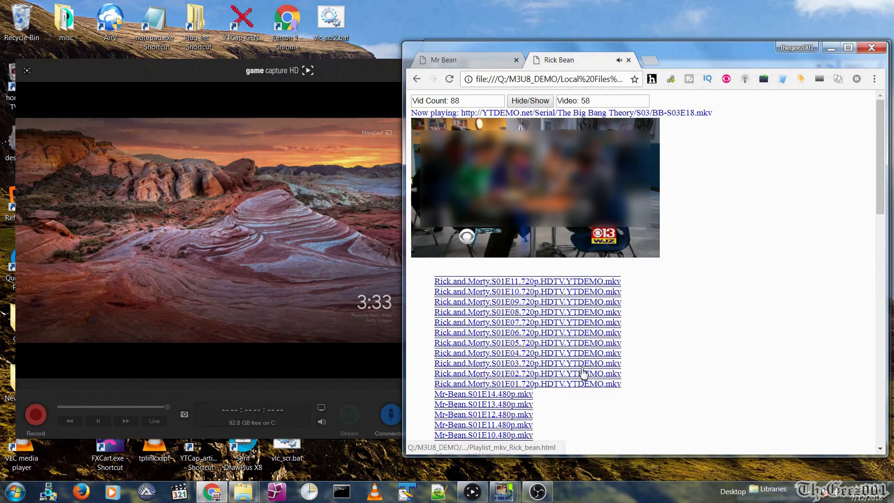
pyautogui.click(529, 425)
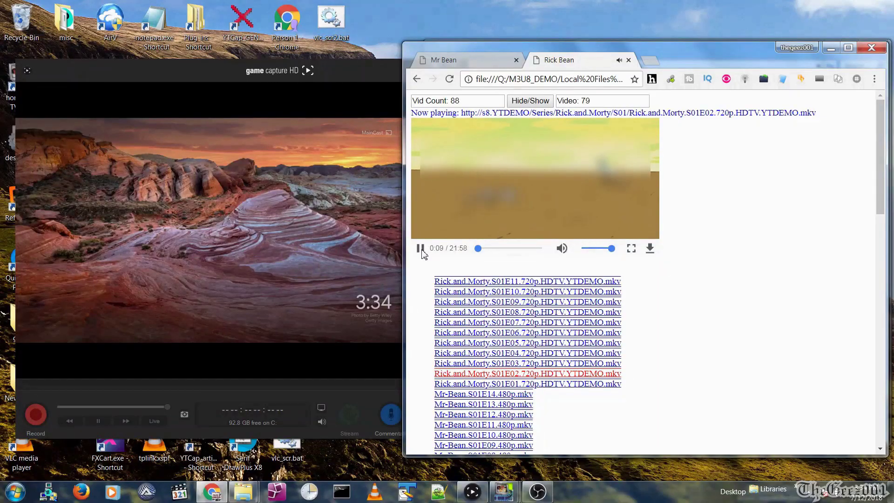
pyautogui.click(486, 201)
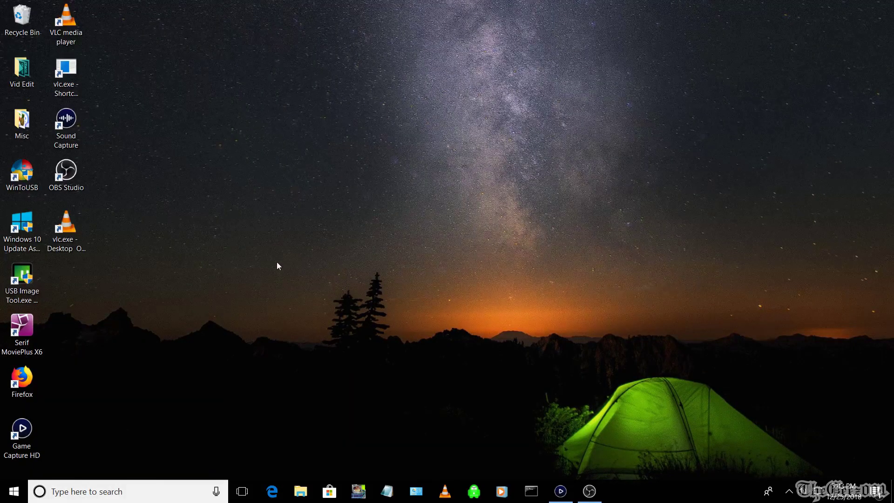
# - Inspect the properties of the VLC media player shortcut and of the vlc.exe Desktop Only Shortcut
pyautogui.rightClick(66, 36)
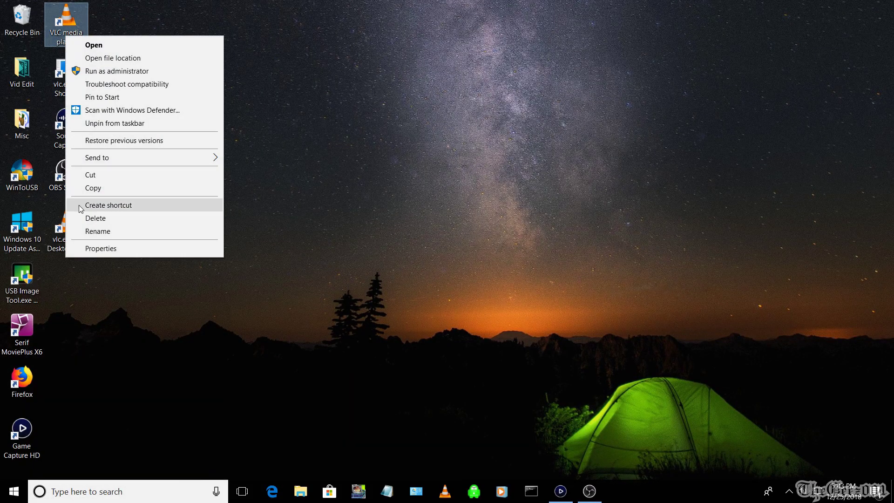
pyautogui.click(93, 247)
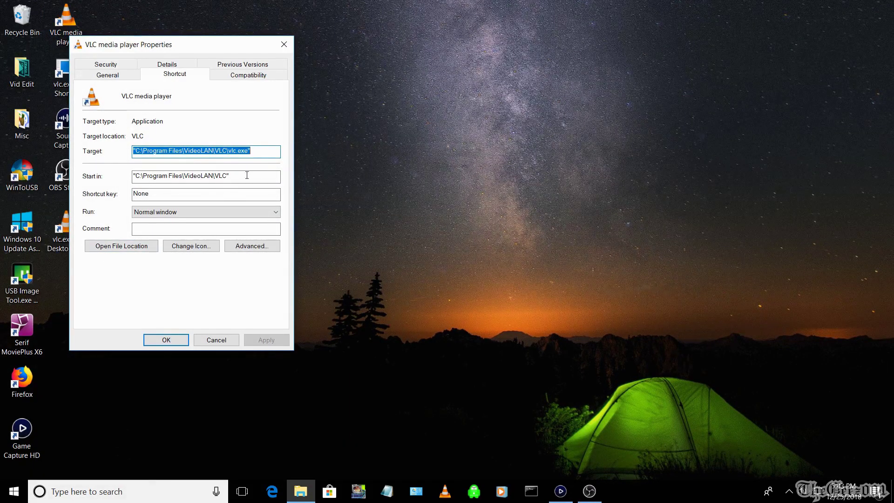
pyautogui.click(216, 340)
pyautogui.moveTo(52, 250)
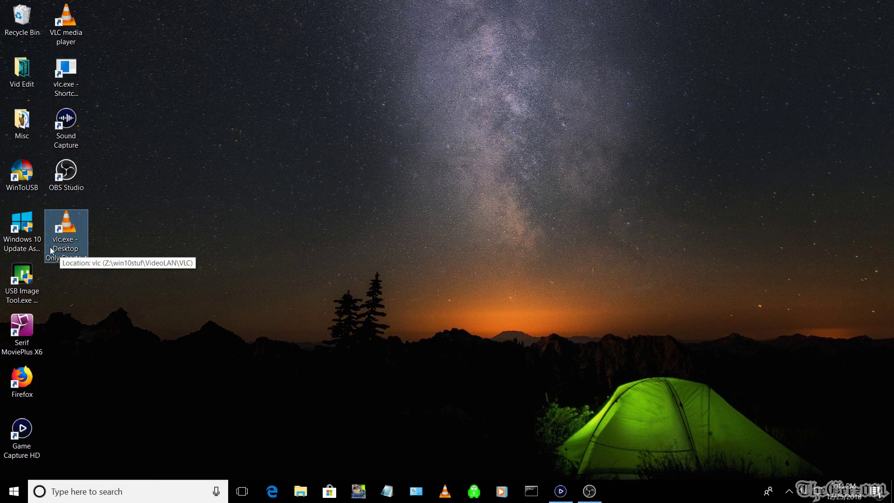
pyautogui.rightClick(70, 234)
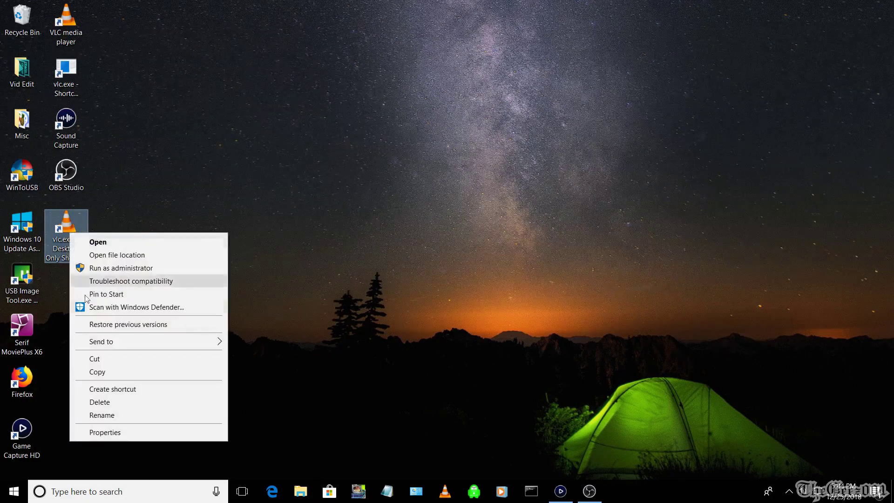
pyautogui.click(102, 434)
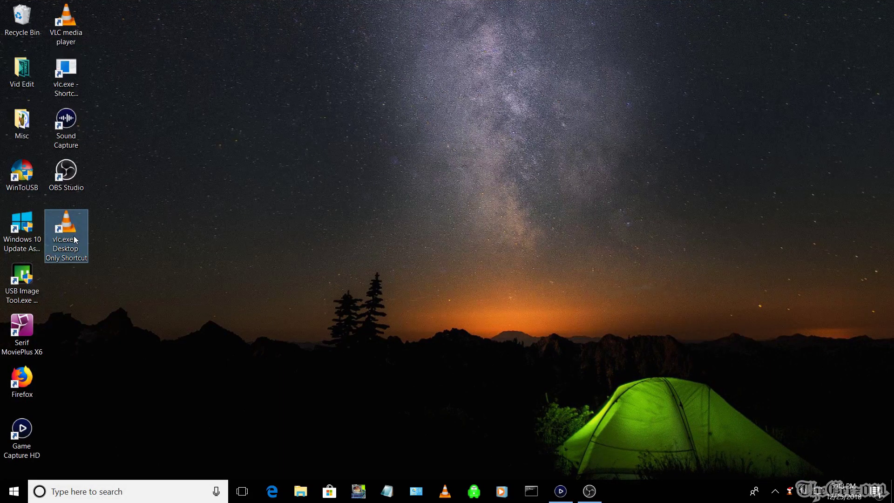
# - Launch VLC from the vlc.exe Desktop Only Shortcut and check its version information
pyautogui.doubleClick(75, 239)
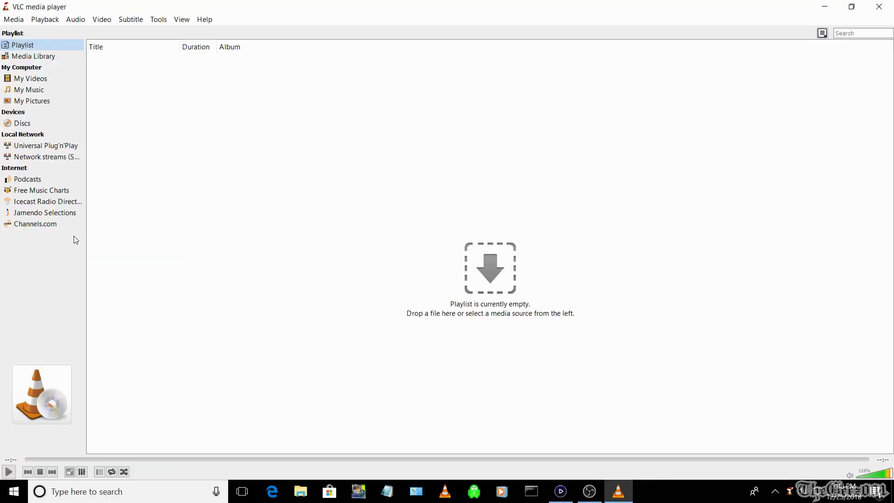
pyautogui.click(211, 20)
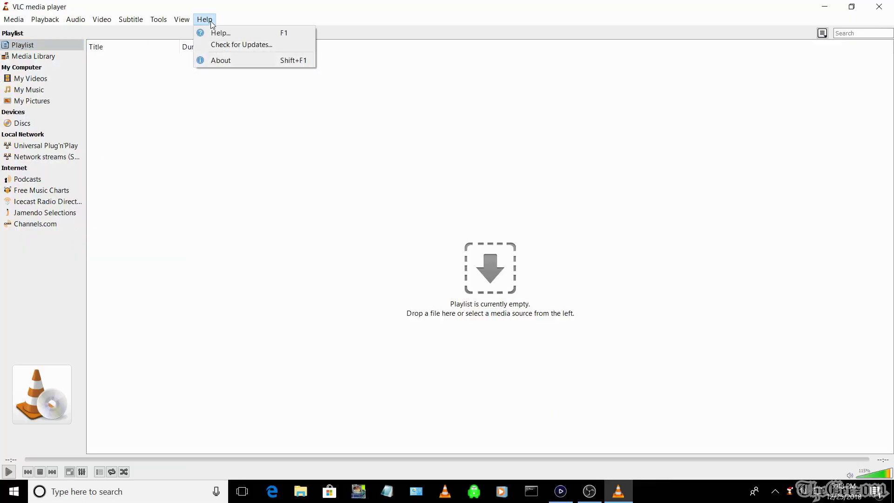
pyautogui.click(220, 62)
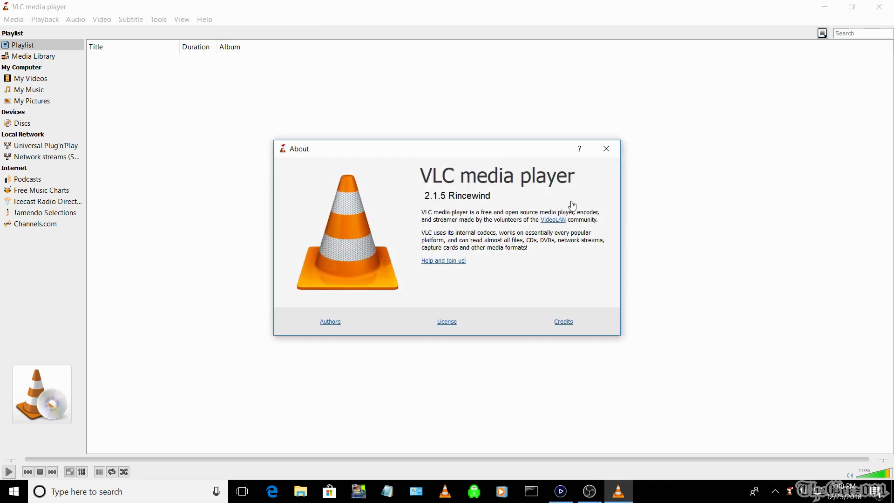
pyautogui.click(605, 151)
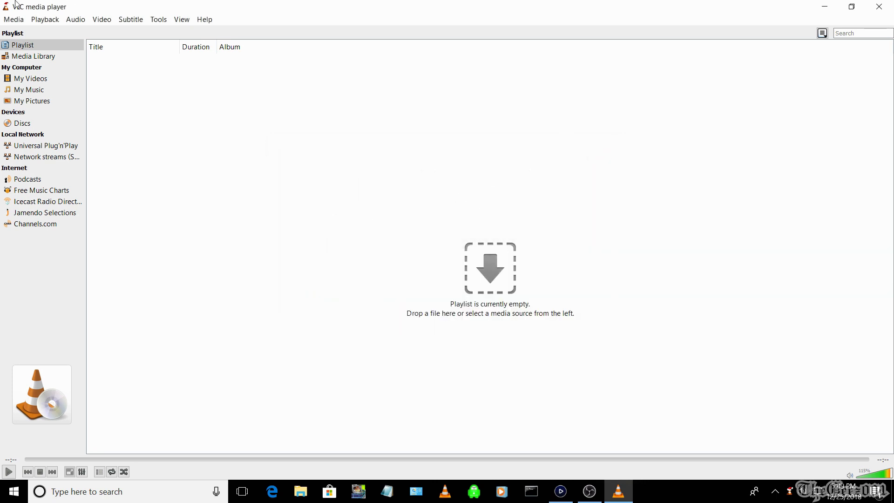
# - Set up a DirectShow capture stream with screen-capture-recorder as video device and Stereo Mix (Realtek High Definition Audio) as audio device
pyautogui.click(13, 22)
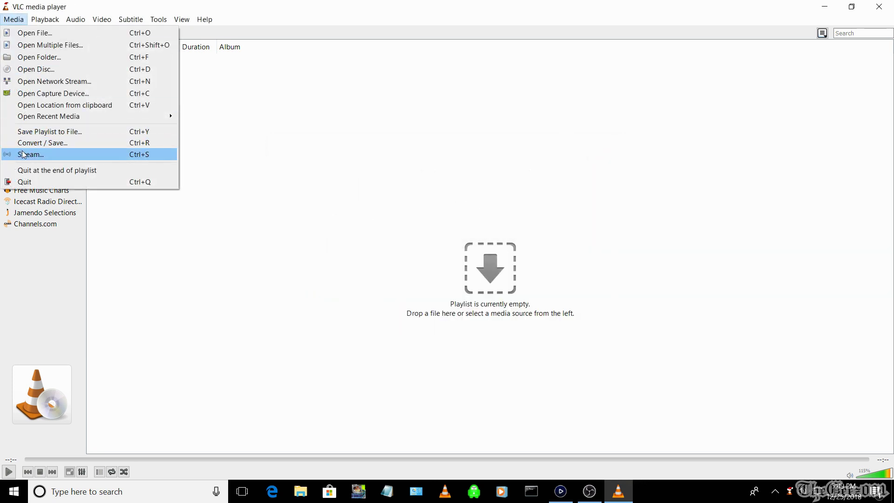
pyautogui.click(24, 157)
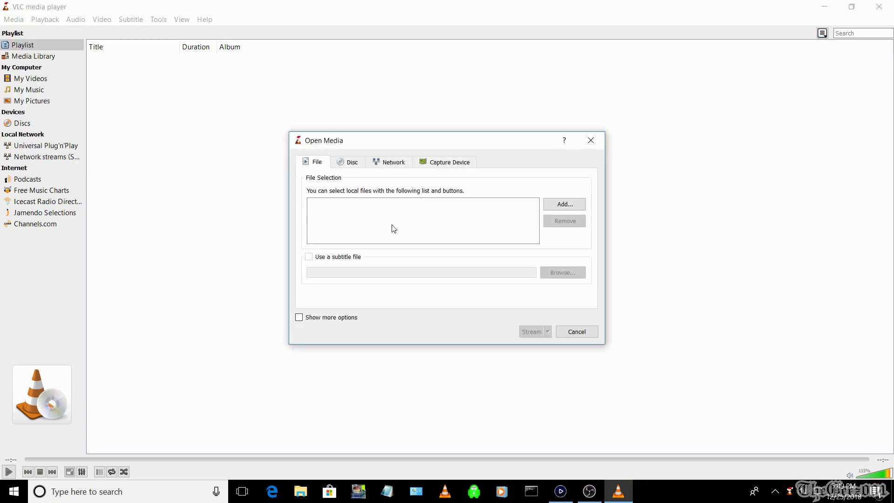
pyautogui.click(452, 163)
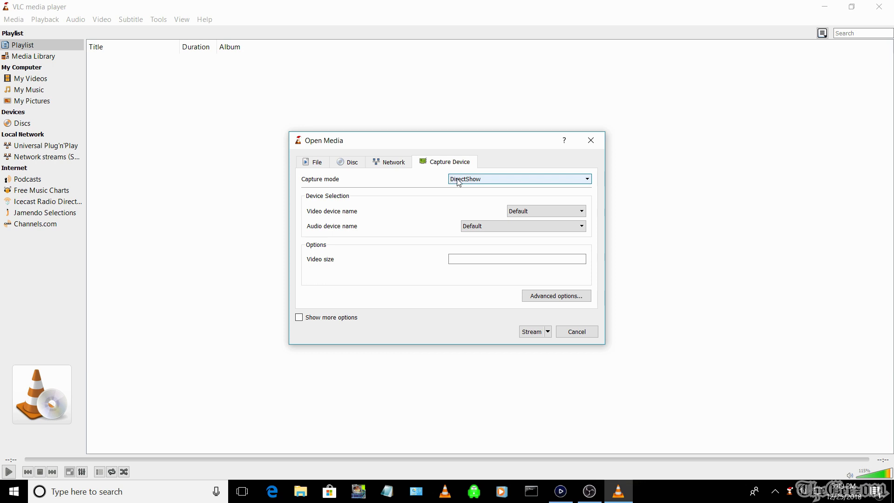
pyautogui.click(528, 212)
pyautogui.click(523, 238)
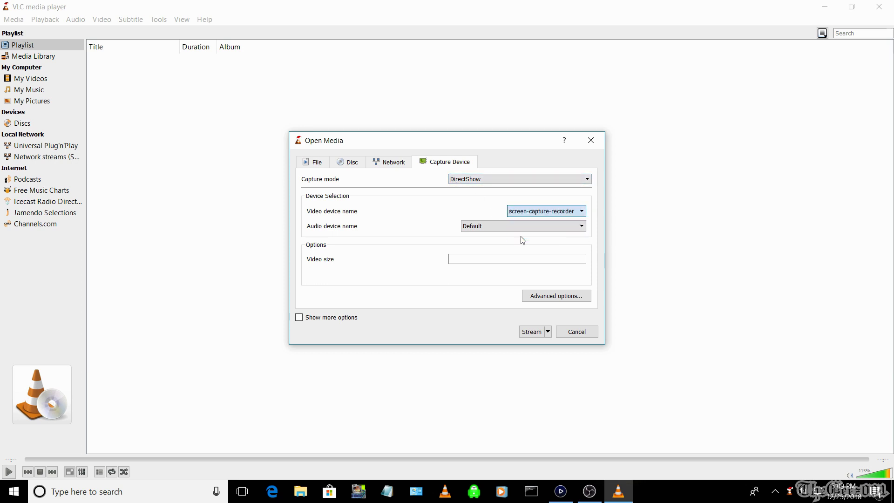
pyautogui.click(495, 227)
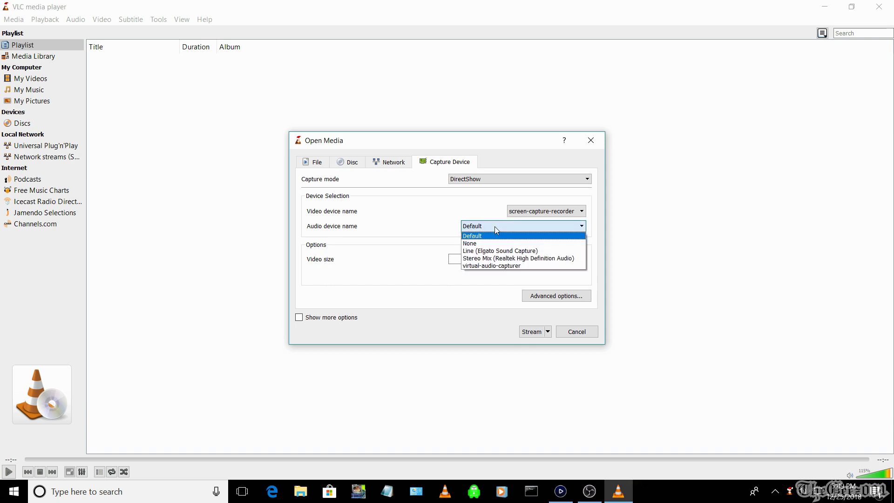
pyautogui.click(488, 259)
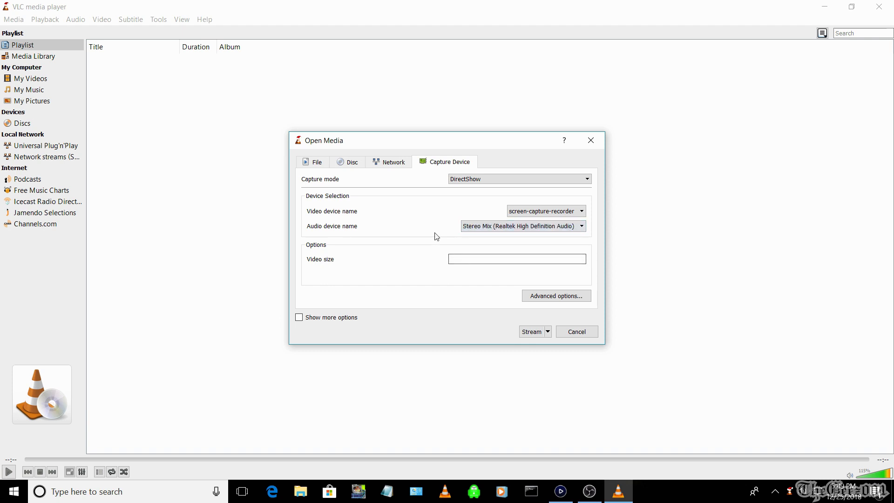
pyautogui.click(531, 331)
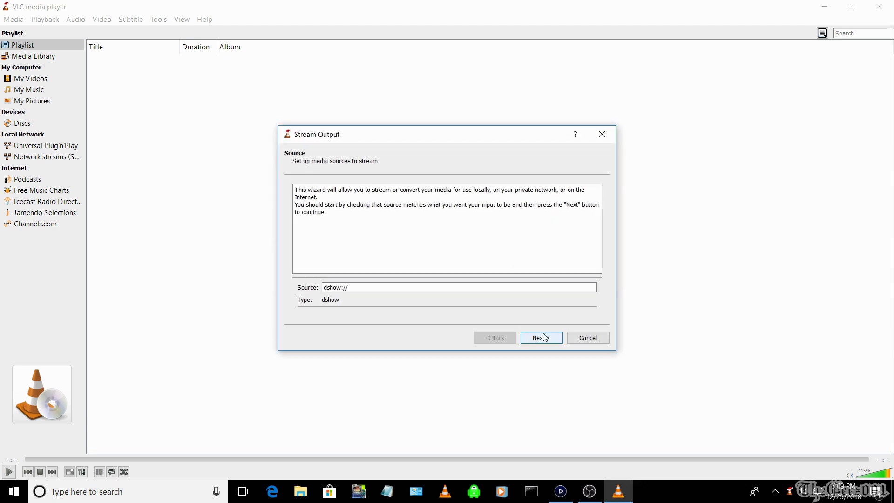
# - Accept the dshow source and add an HTTP stream destination with the path /TheGeez001
pyautogui.click(544, 337)
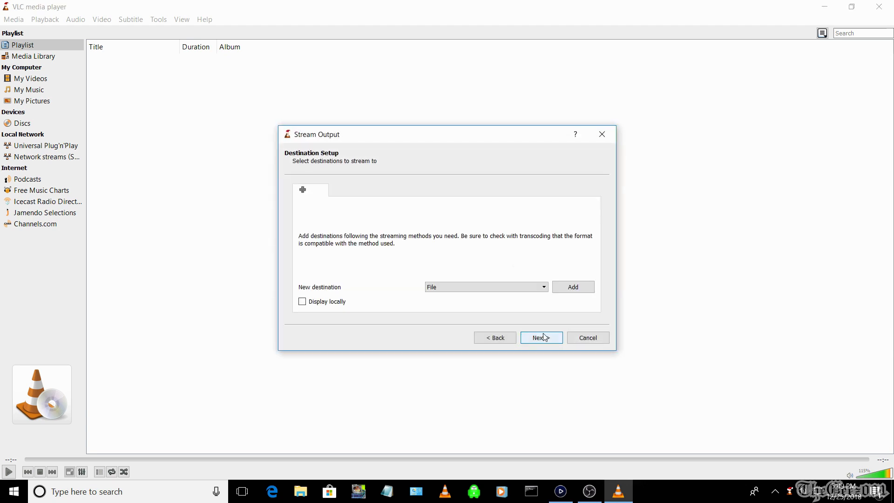
pyautogui.click(516, 288)
pyautogui.click(496, 304)
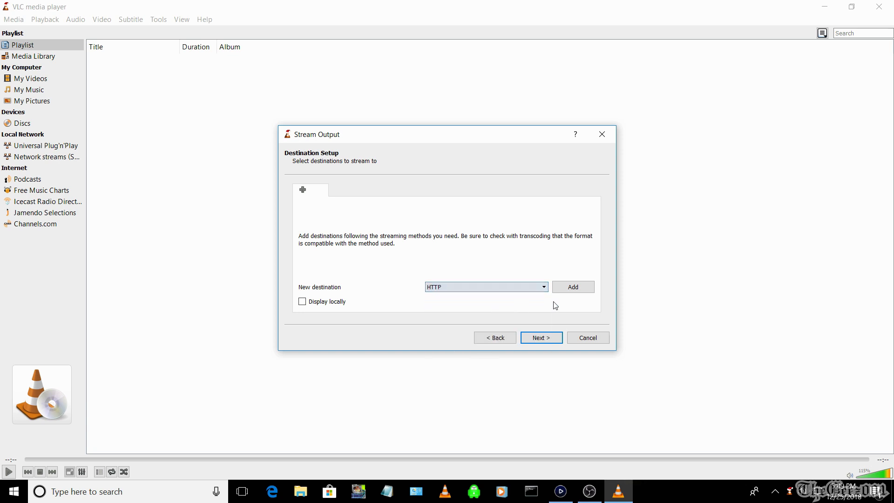
pyautogui.click(573, 288)
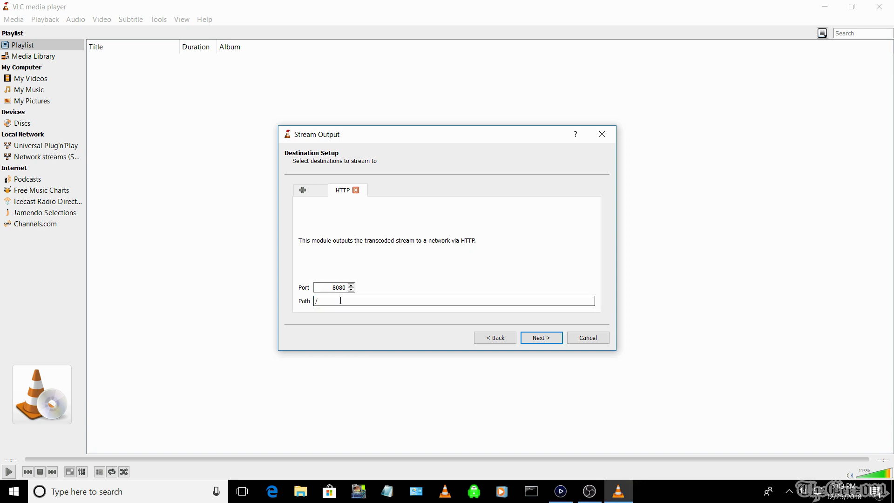
pyautogui.write('TheGeez001')
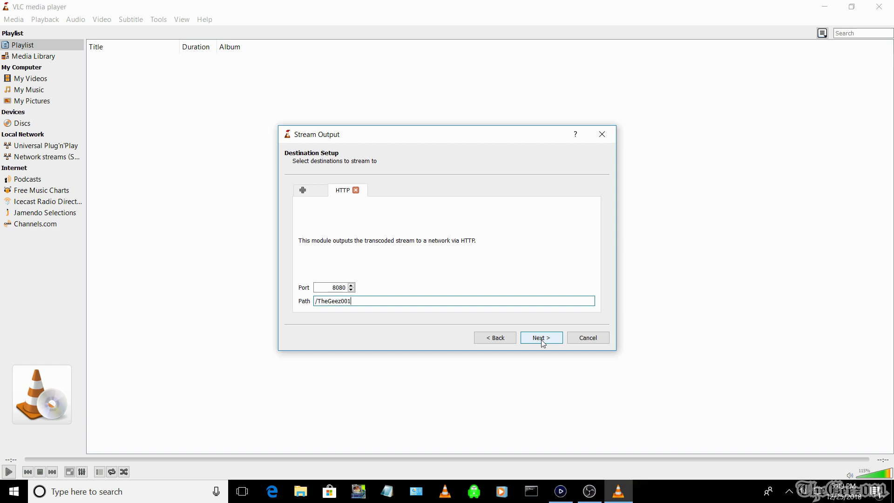
pyautogui.click(542, 339)
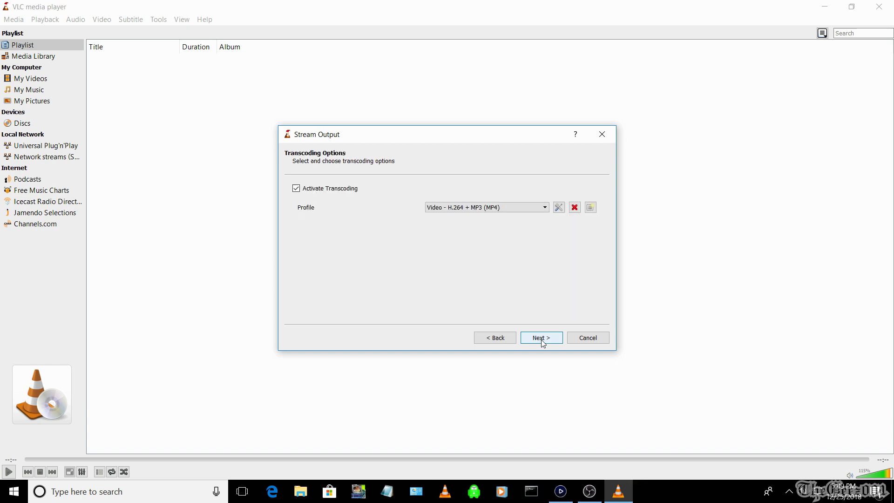
# - Choose the Video - H.264 + MP3 (TS) transcoding profile for the stream
pyautogui.click(473, 208)
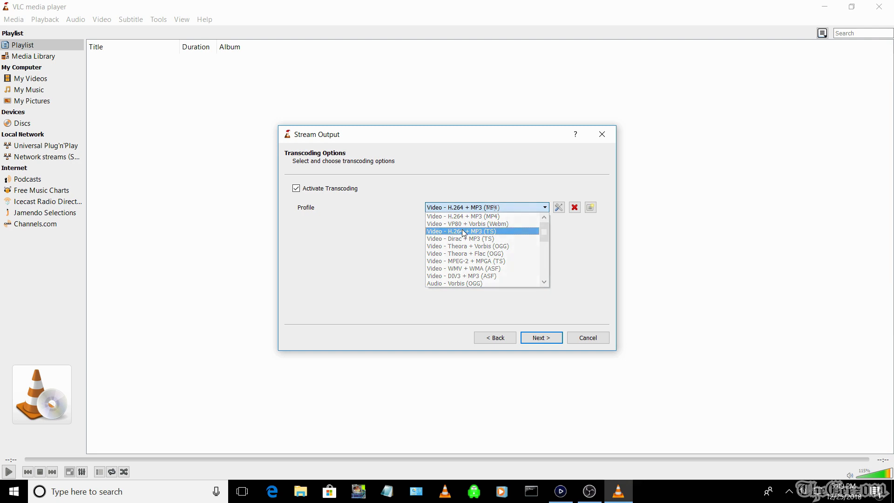
pyautogui.click(463, 231)
pyautogui.click(537, 338)
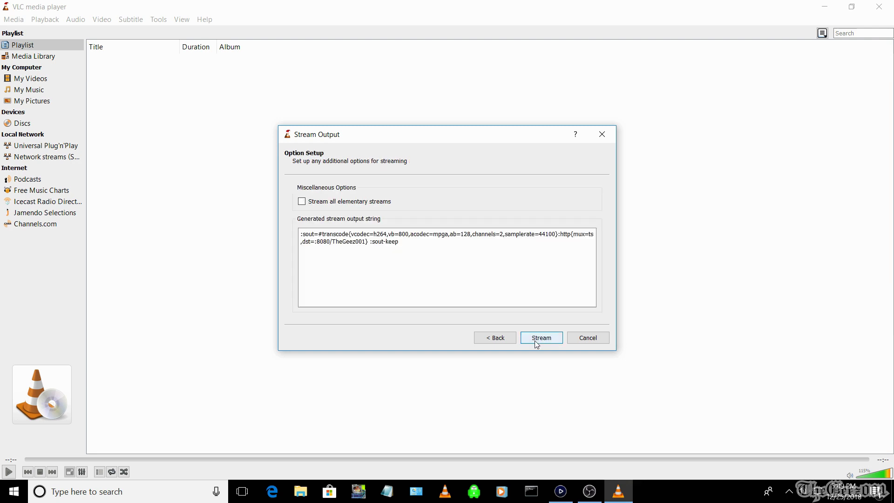
# - Start streaming the screen capture and minimize the VLC window
pyautogui.click(541, 338)
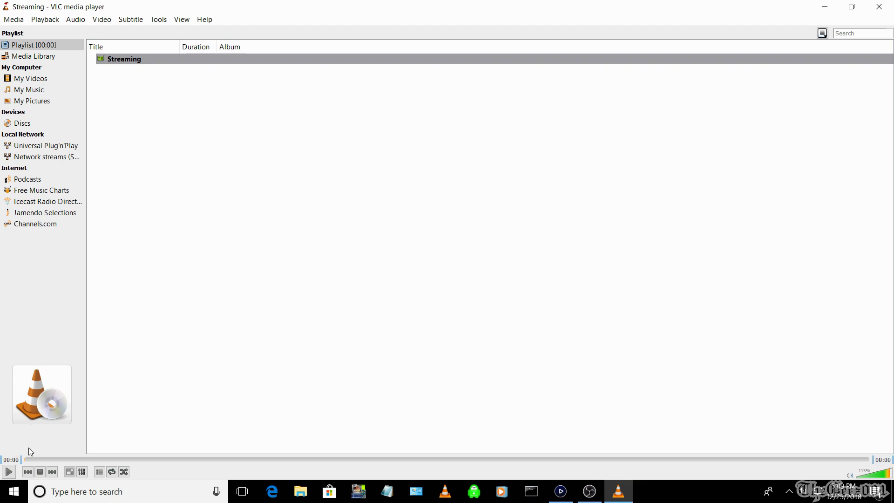
pyautogui.click(9, 471)
pyautogui.click(828, 7)
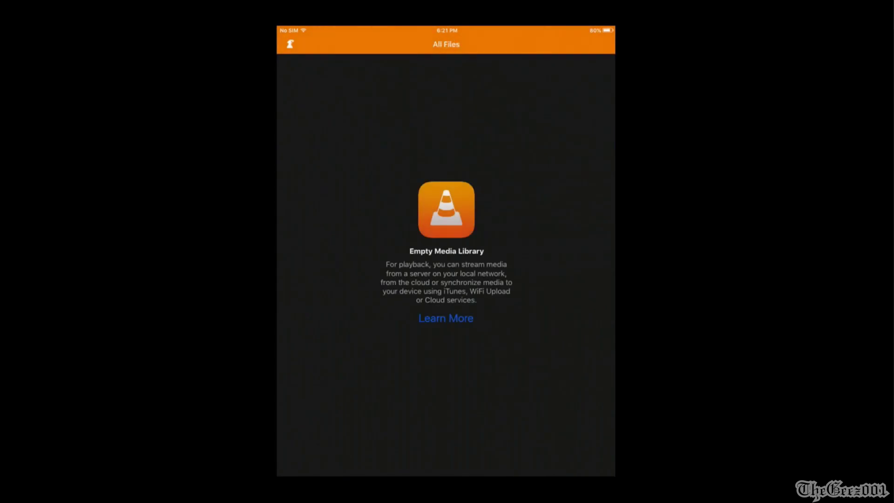
pyautogui.click(290, 44)
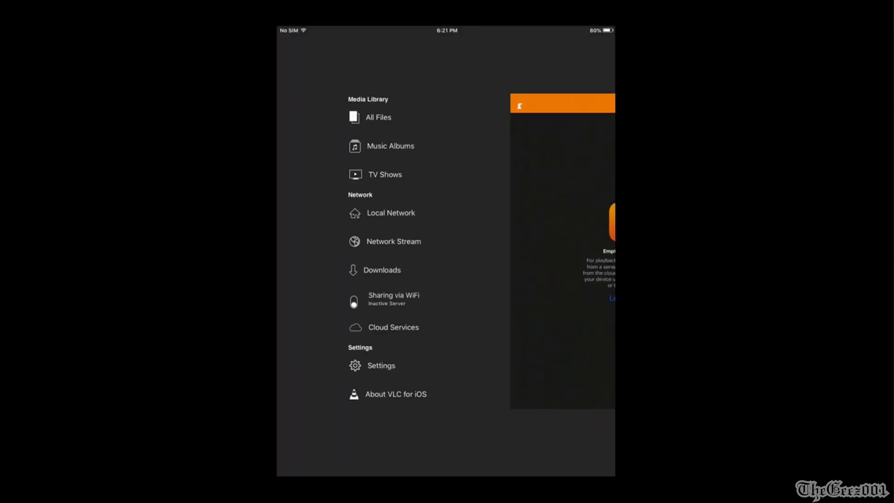
pyautogui.click(394, 241)
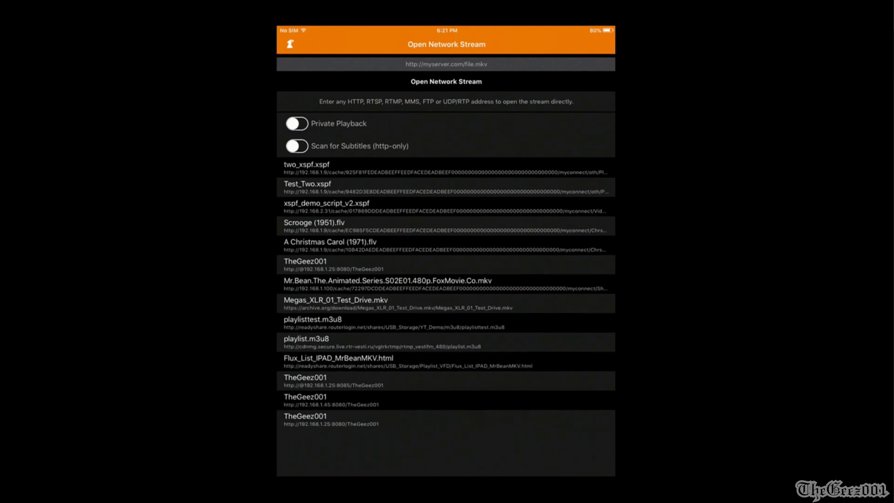
pyautogui.click(446, 64)
pyautogui.write('h')
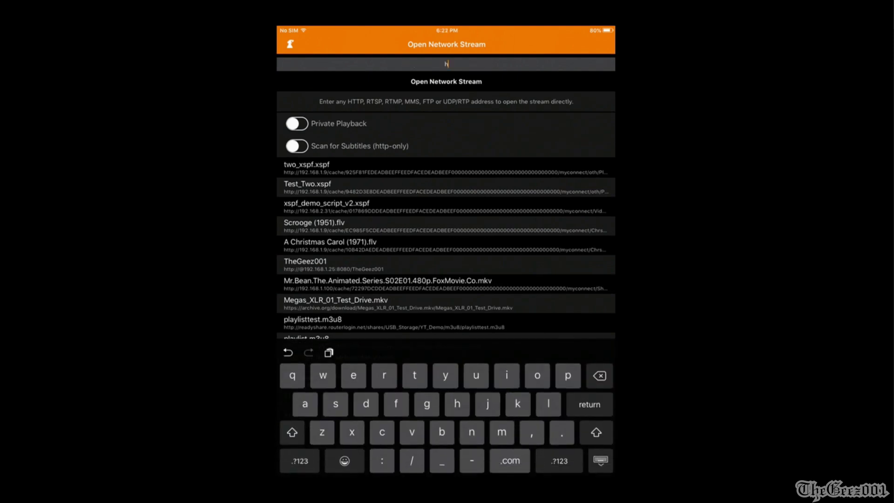
pyautogui.write('ttp://192')
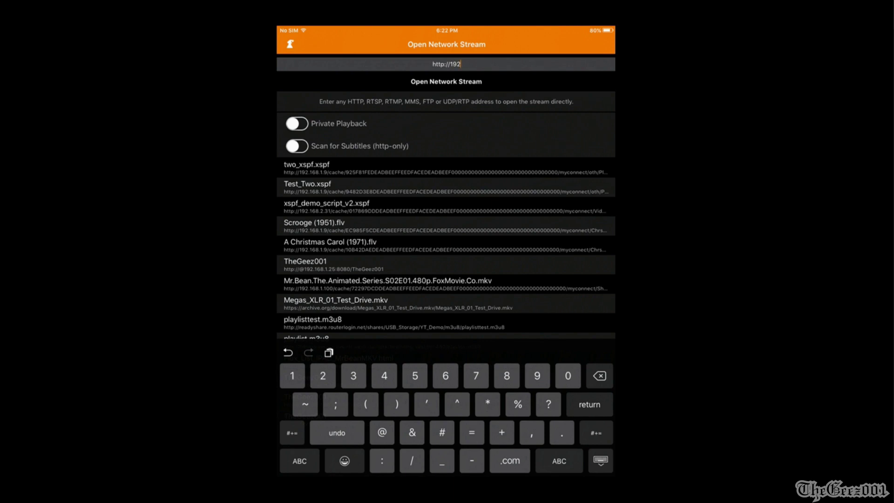
pyautogui.write('.168.1.25:8080/')
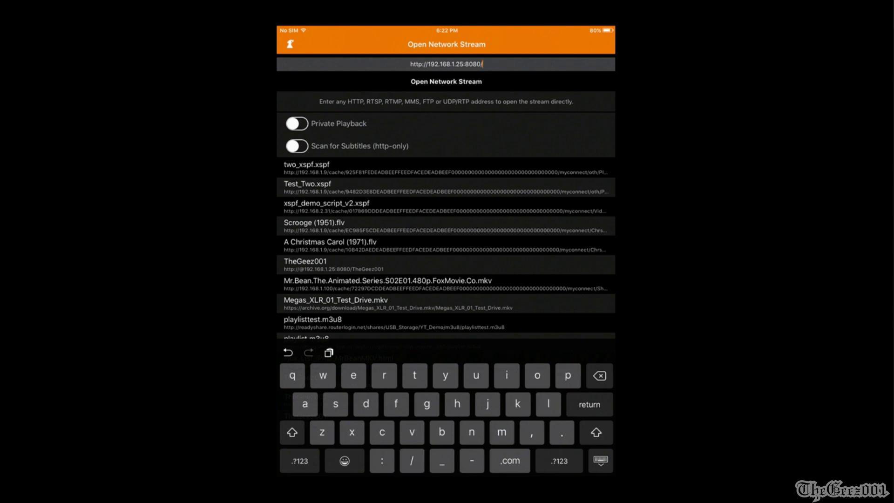
pyautogui.write('TheGeez')
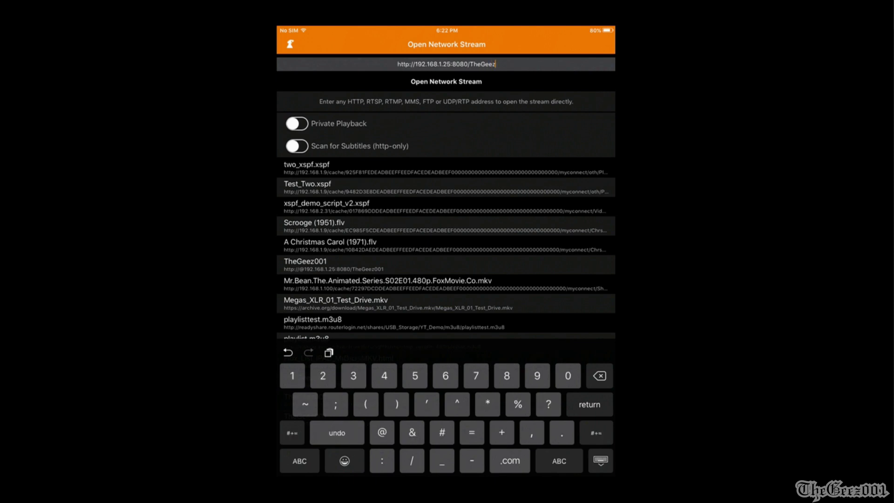
pyautogui.write('001')
pyautogui.press('Return')
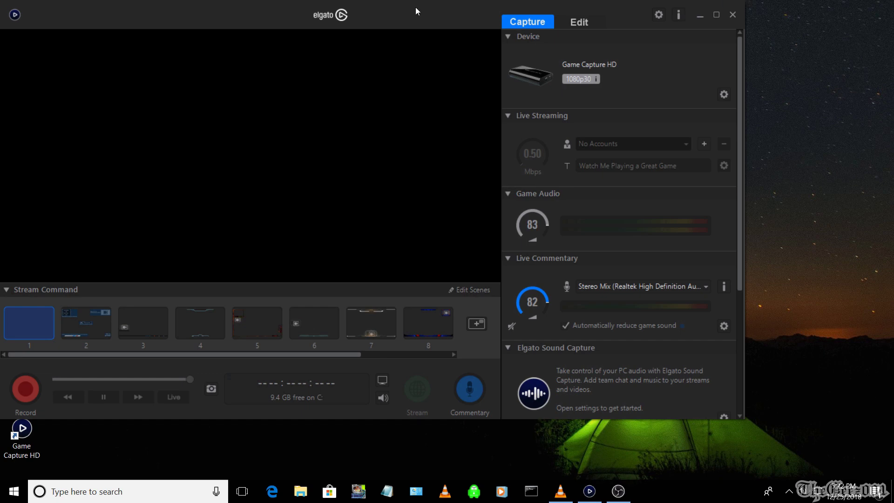
# - Switch to the Windows PC, move the Elgato capture window toward the middle of the screen, and show the desktop
pyautogui.moveTo(415, 7); pyautogui.dragTo(532, 41)
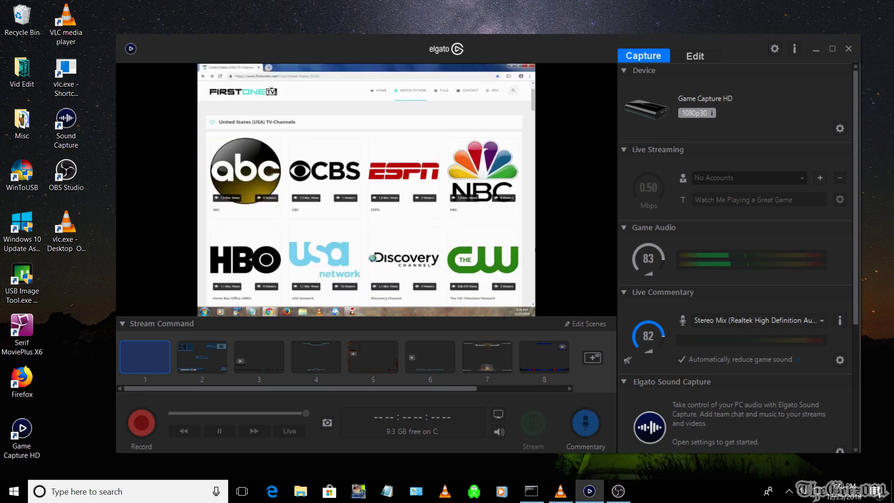
pyautogui.press('super+d')
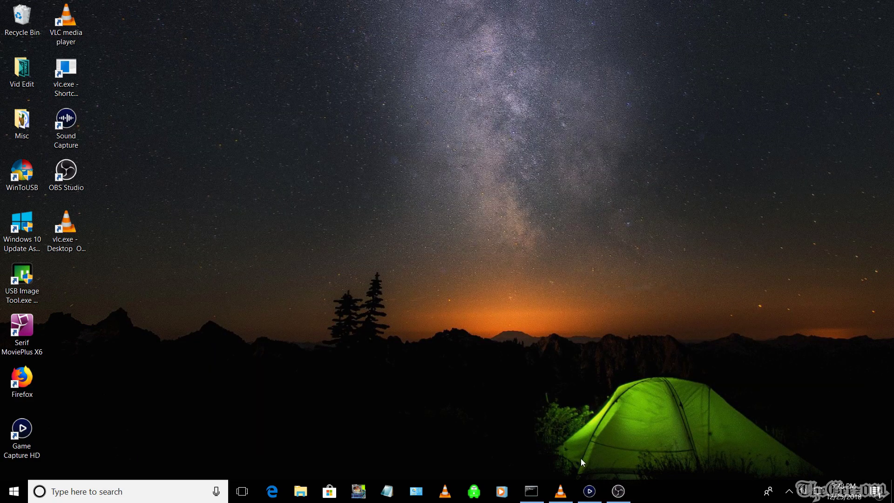
# - Restore the streaming VLC window, check the program's version information, and close the About dialog
pyautogui.moveTo(571, 494)
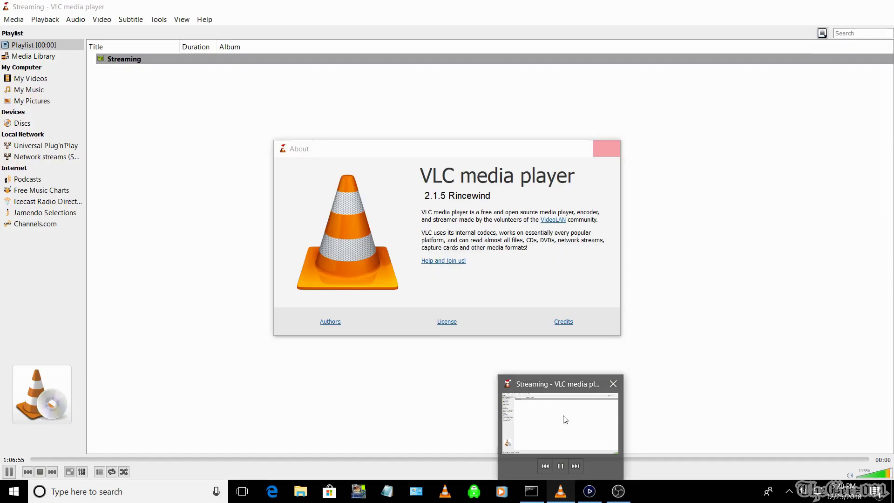
pyautogui.click(566, 419)
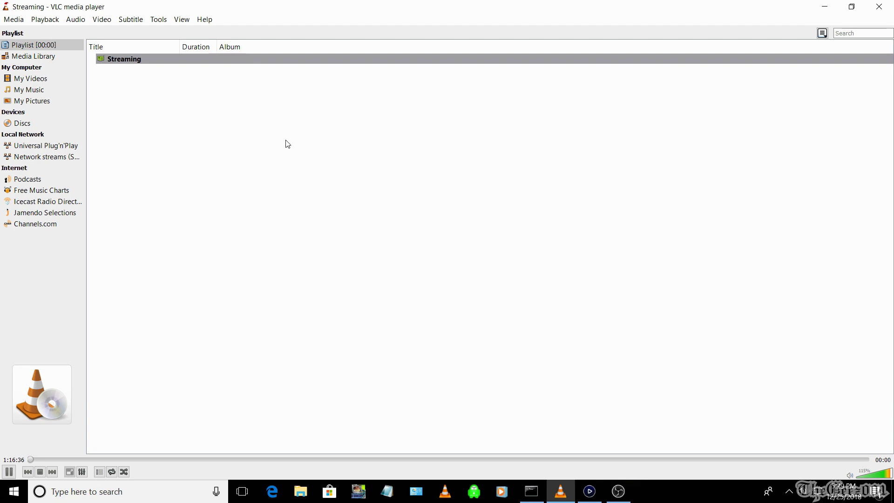
pyautogui.click(204, 19)
pyautogui.click(224, 61)
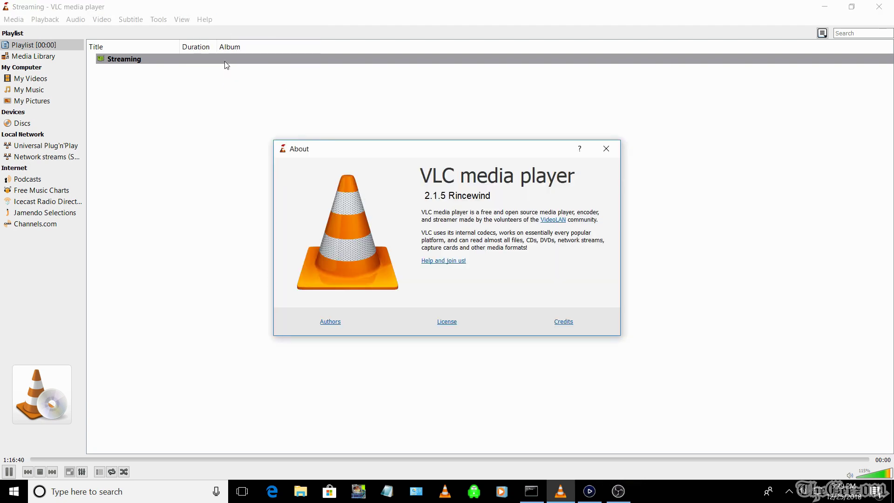
pyautogui.click(605, 156)
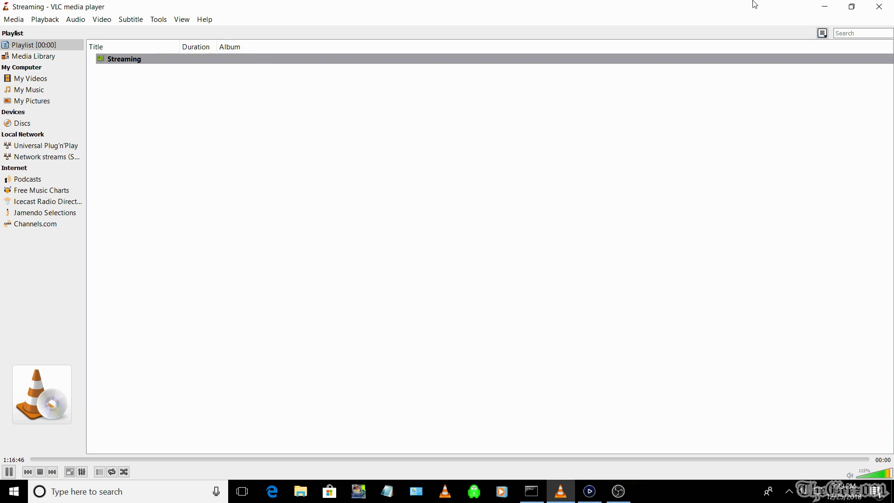
# - Close the streaming VLC window and select the vlc.exe - Desktop Only Shortcut on the desktop
pyautogui.click(880, 8)
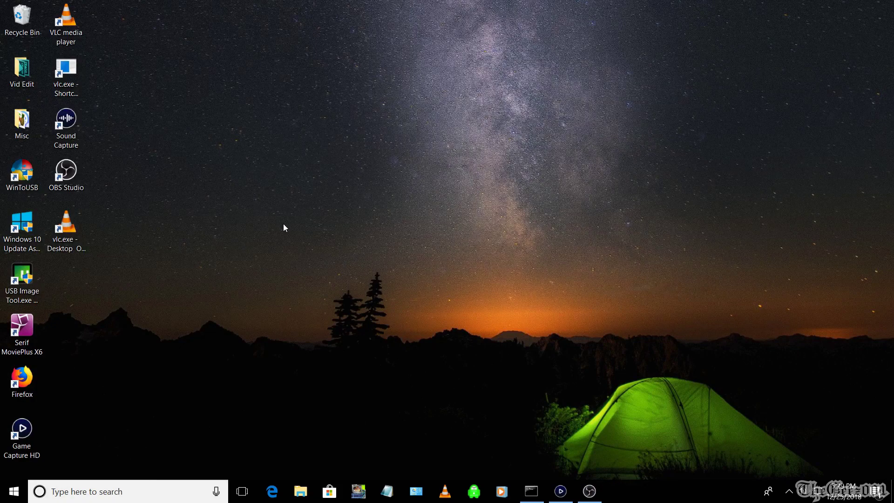
pyautogui.click(67, 251)
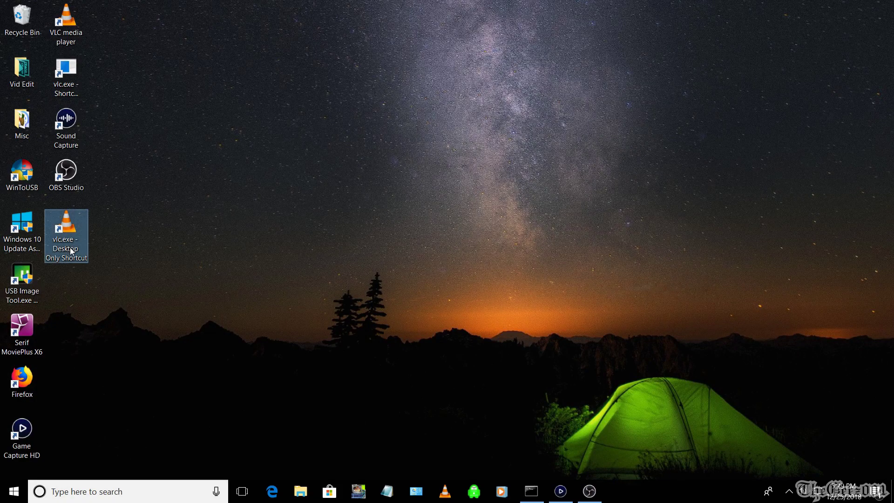